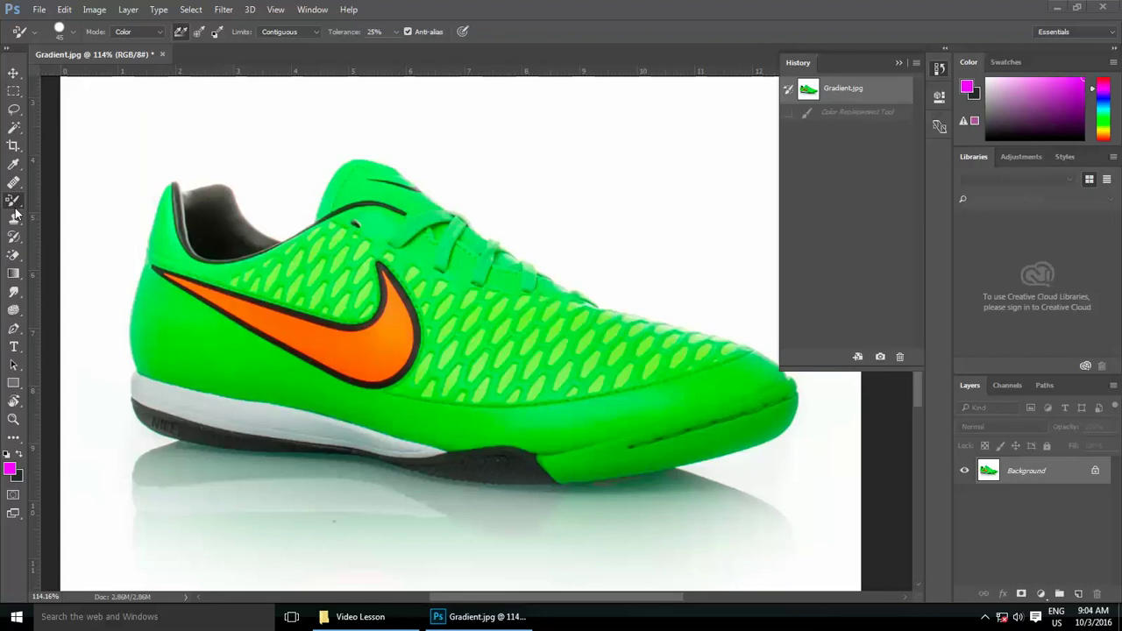
# Switch from the brush tool group to the Color Replacement Tool
pyautogui.rightClick(17, 203)
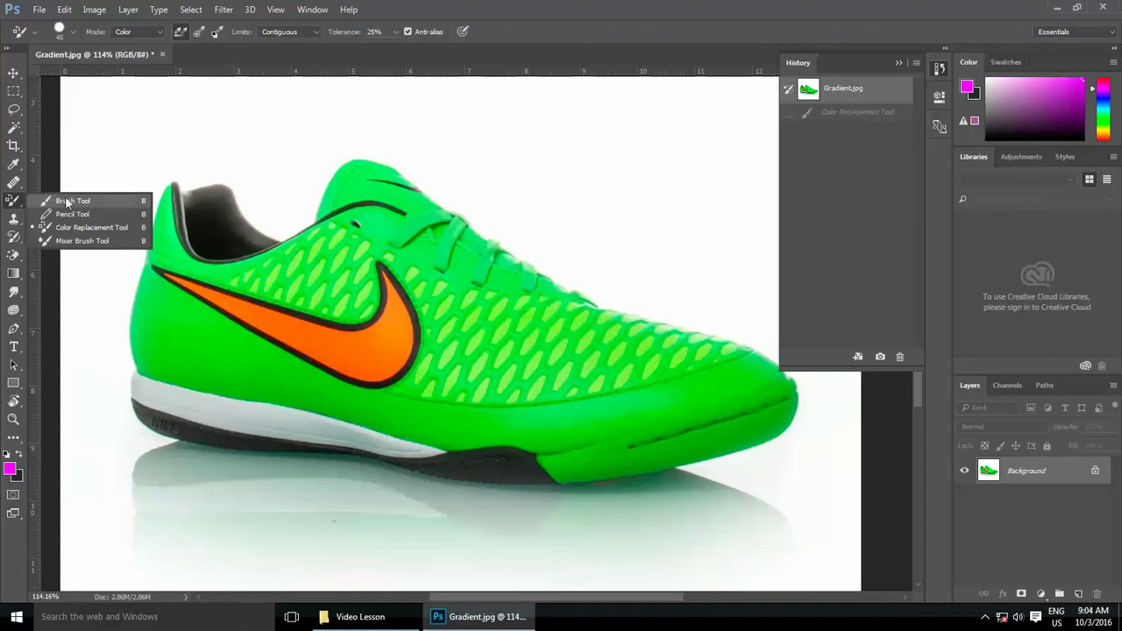
pyautogui.click(85, 230)
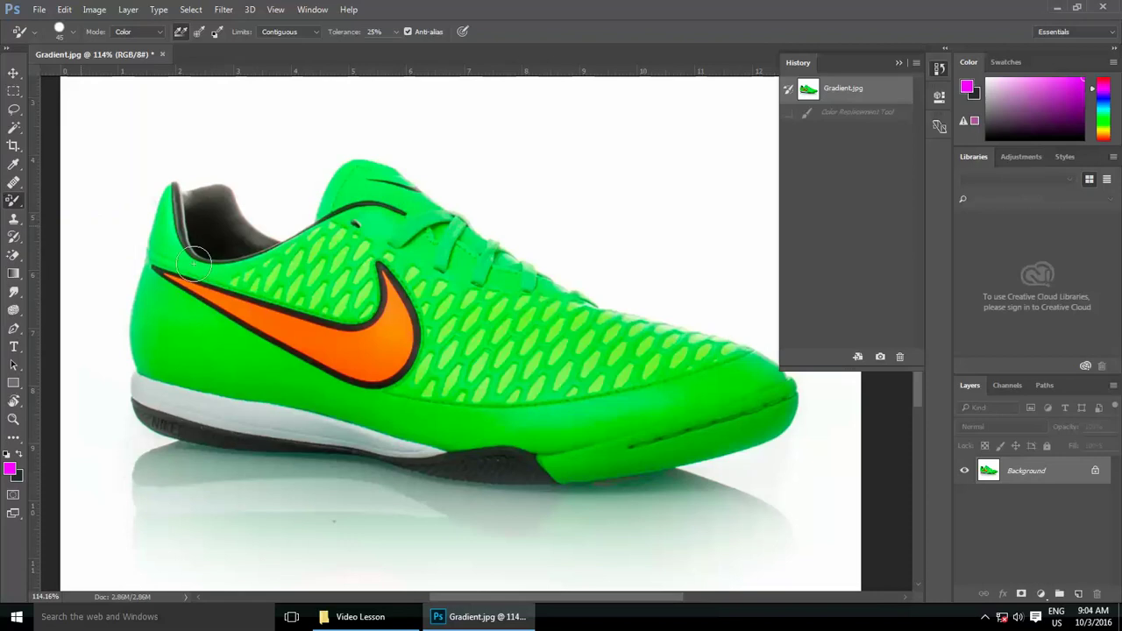
pyautogui.scroll(1, 307, 322)
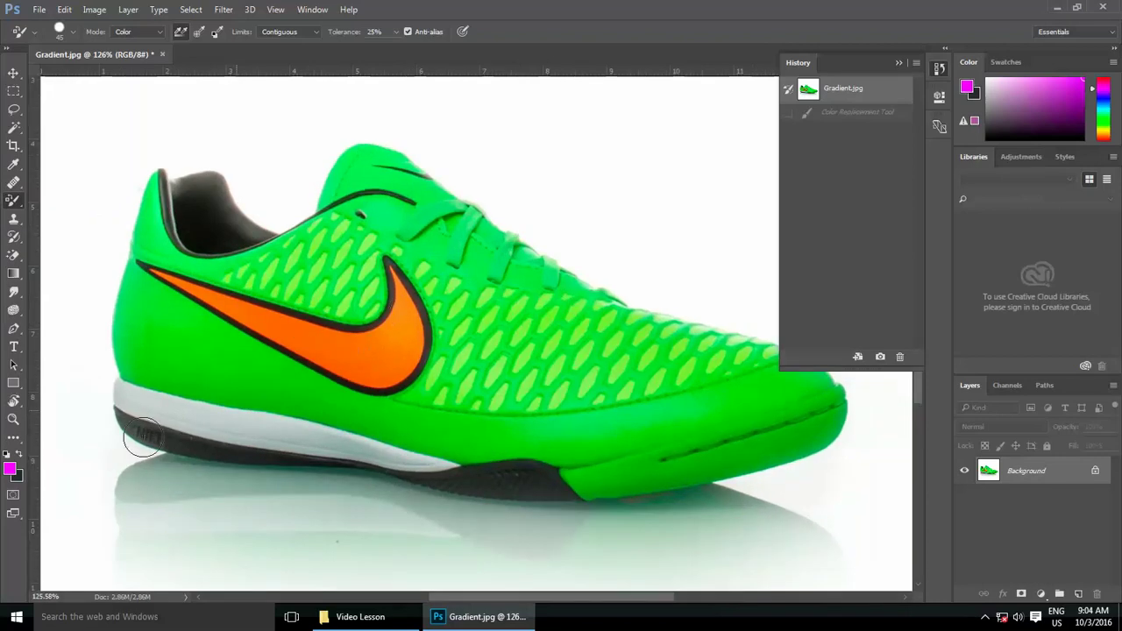
# Set the foreground painting colour to blue in the Color Picker
pyautogui.click(10, 470)
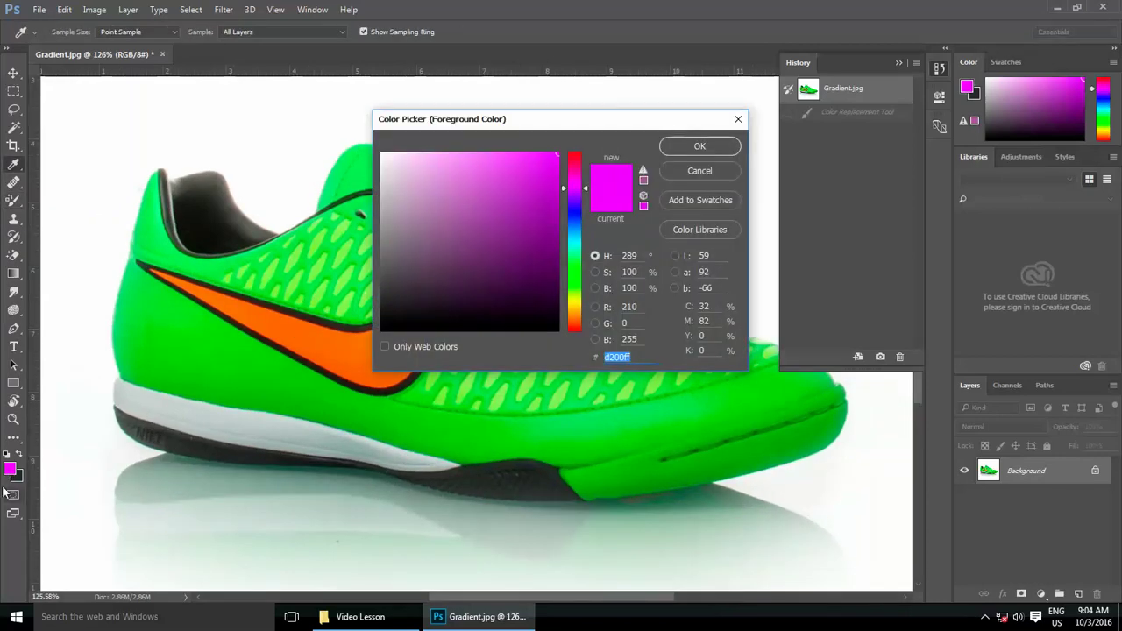
pyautogui.click(575, 213)
pyautogui.click(701, 145)
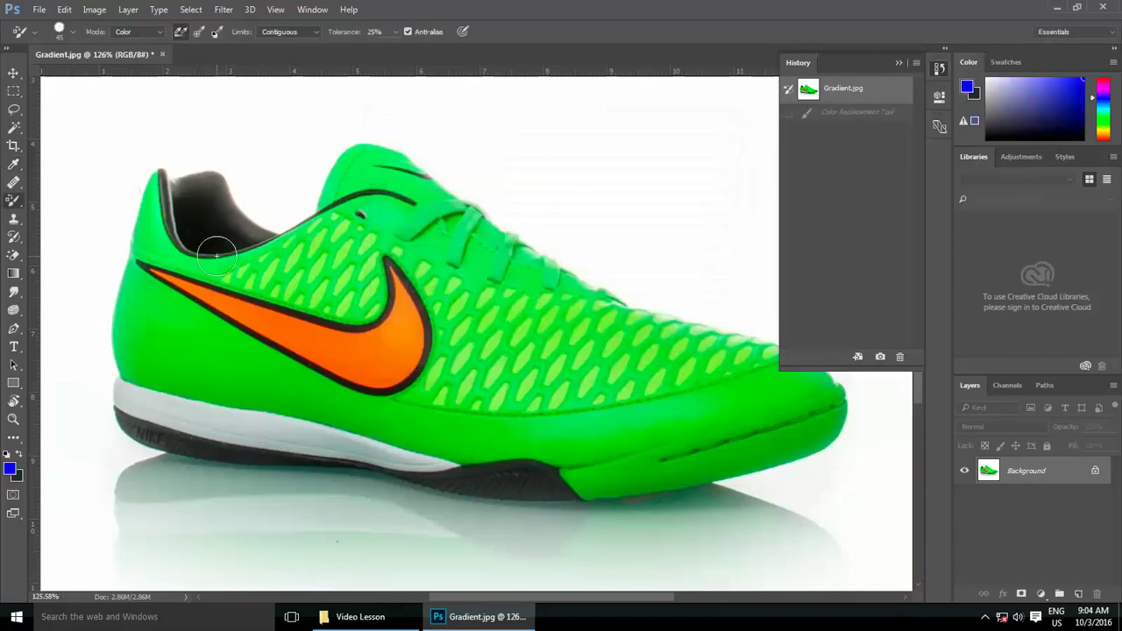
pyautogui.scroll(2, 211, 299)
# Paint a trial blue stroke, revert to the Gradient.jpg snapshot, and set Sampling to Once
pyautogui.moveTo(132, 265)
pyautogui.mouseDown()
pyautogui.moveTo(289, 326)
pyautogui.moveTo(383, 344)
pyautogui.moveTo(431, 316)
pyautogui.moveTo(437, 259)
pyautogui.moveTo(442, 395)
pyautogui.moveTo(211, 267)
pyautogui.moveTo(345, 336)
pyautogui.moveTo(132, 280)
pyautogui.moveTo(201, 302)
pyautogui.moveTo(158, 320)
pyautogui.moveTo(288, 355)
pyautogui.moveTo(371, 413)
pyautogui.moveTo(426, 401)
pyautogui.moveTo(491, 342)
pyautogui.moveTo(489, 412)
pyautogui.moveTo(430, 419)
pyautogui.moveTo(314, 388)
pyautogui.moveTo(414, 433)
pyautogui.moveTo(184, 373)
pyautogui.moveTo(107, 368)
pyautogui.moveTo(296, 441)
pyautogui.moveTo(734, 489)
pyautogui.moveTo(533, 367)
pyautogui.moveTo(447, 255)
pyautogui.moveTo(526, 288)
pyautogui.mouseUp()
pyautogui.click(858, 91)
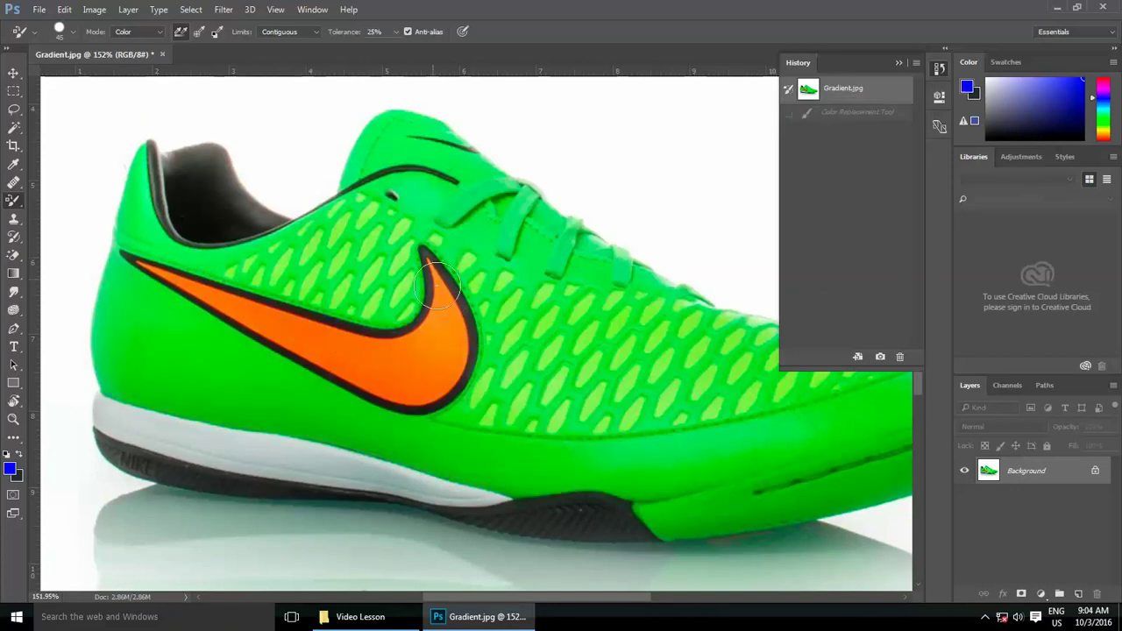
pyautogui.click(197, 34)
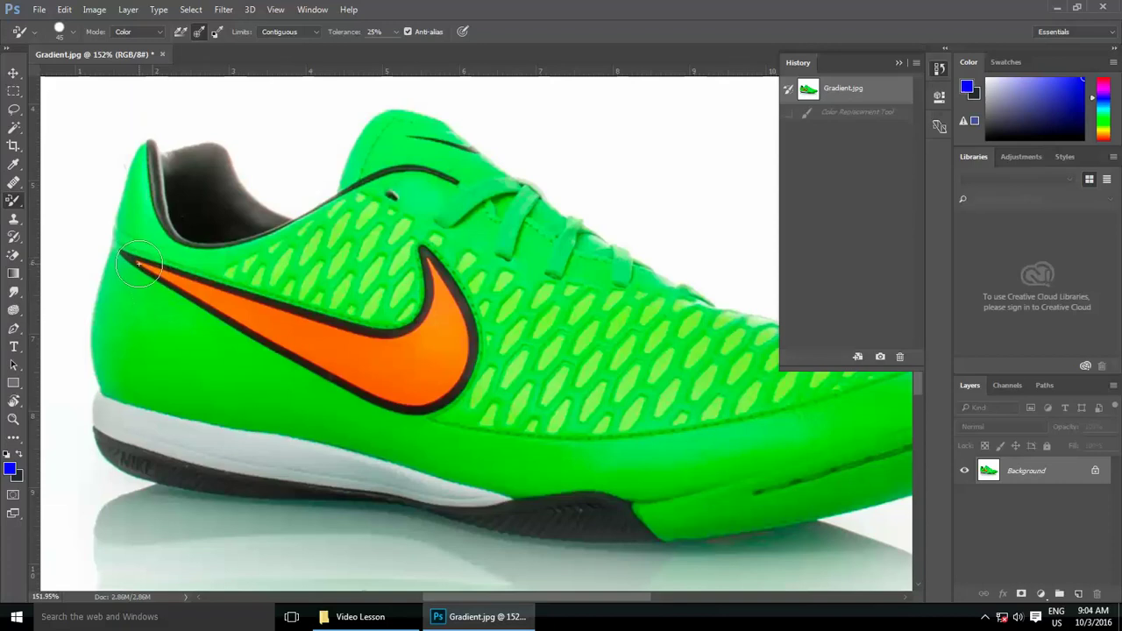
# Paint the swoosh tip, tail, lower side and sole edge blue
pyautogui.moveTo(130, 256); pyautogui.dragTo(193, 287)
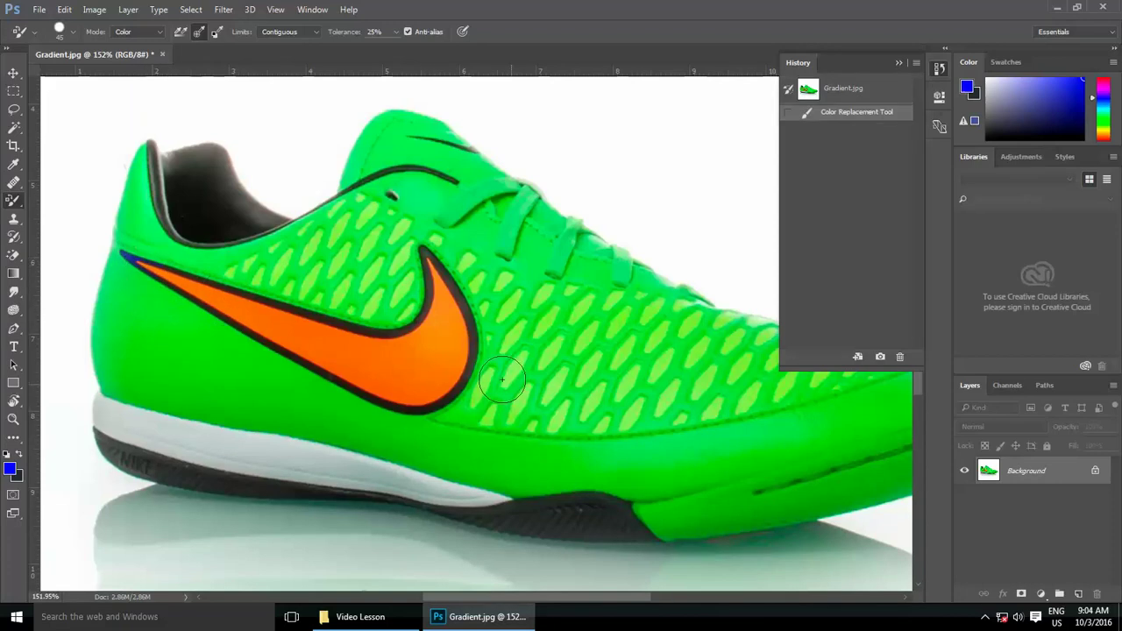
pyautogui.moveTo(421, 363)
pyautogui.mouseDown()
pyautogui.moveTo(448, 368)
pyautogui.moveTo(323, 352)
pyautogui.moveTo(146, 268)
pyautogui.moveTo(446, 393)
pyautogui.moveTo(323, 351)
pyautogui.moveTo(413, 375)
pyautogui.moveTo(250, 309)
pyautogui.moveTo(281, 326)
pyautogui.mouseUp()
pyautogui.moveTo(148, 250); pyautogui.dragTo(424, 374)
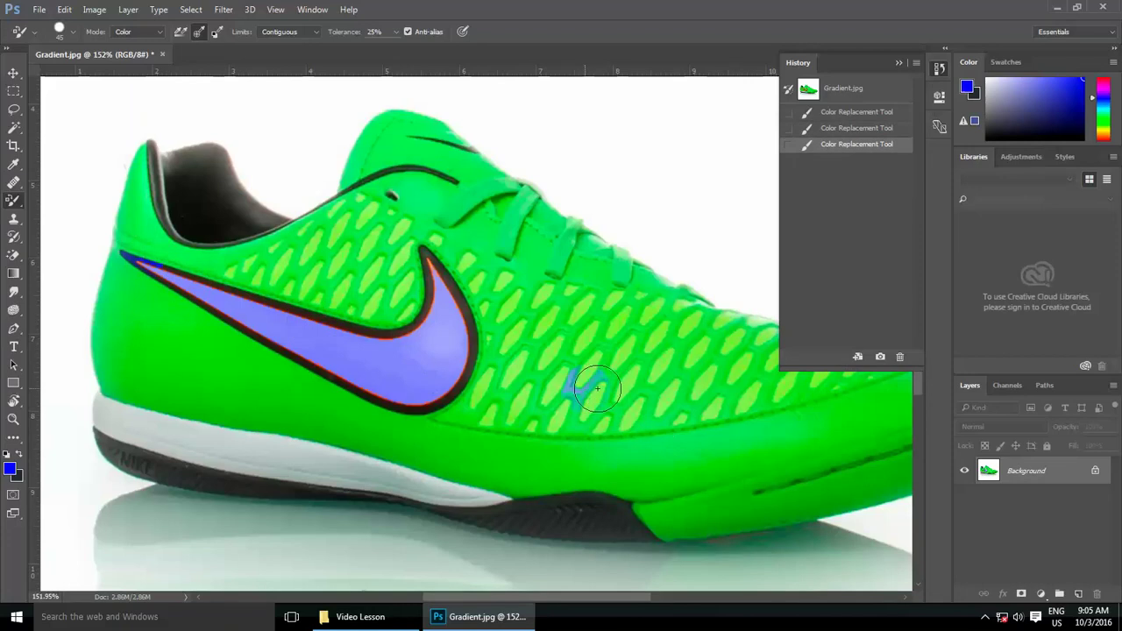
pyautogui.moveTo(588, 380)
pyautogui.mouseDown()
pyautogui.moveTo(511, 448)
pyautogui.moveTo(386, 439)
pyautogui.moveTo(202, 386)
pyautogui.moveTo(246, 368)
pyautogui.moveTo(146, 310)
pyautogui.moveTo(123, 265)
pyautogui.moveTo(140, 382)
pyautogui.mouseUp()
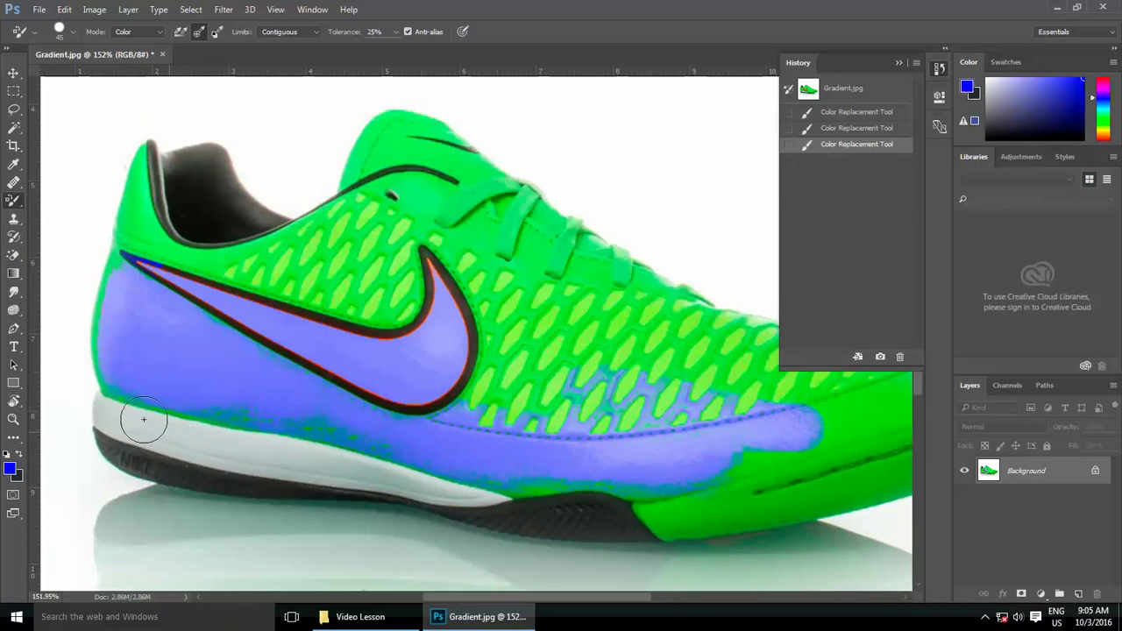
pyautogui.moveTo(562, 479); pyautogui.dragTo(466, 466)
# Revert to the original snapshot and paint a trial blue stroke on the orange swoosh
pyautogui.click(835, 89)
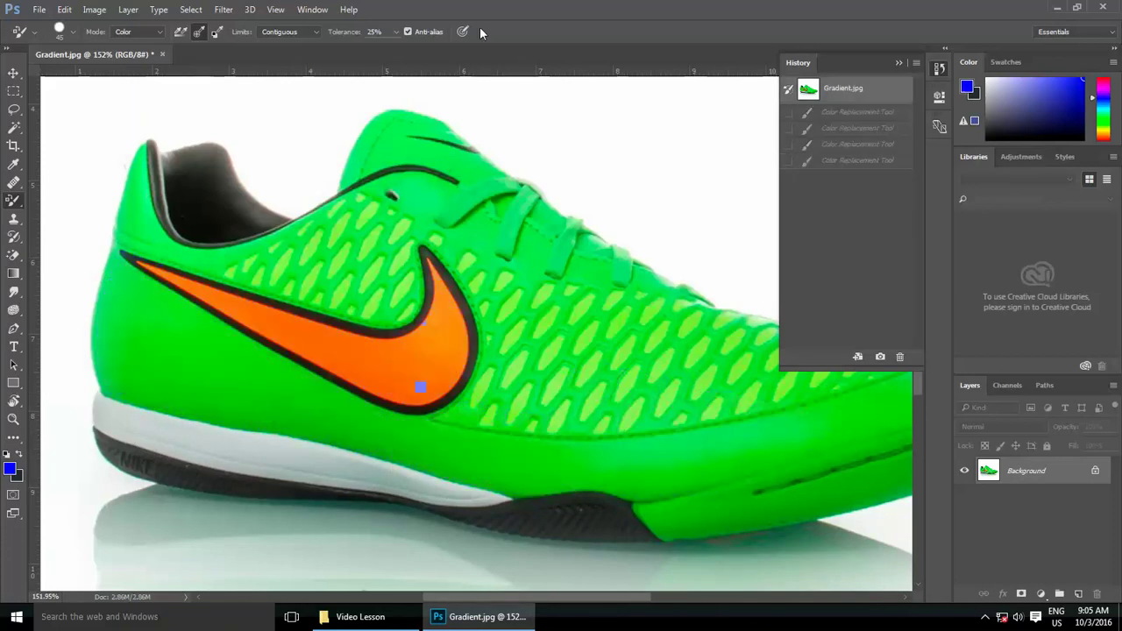
pyautogui.click(179, 33)
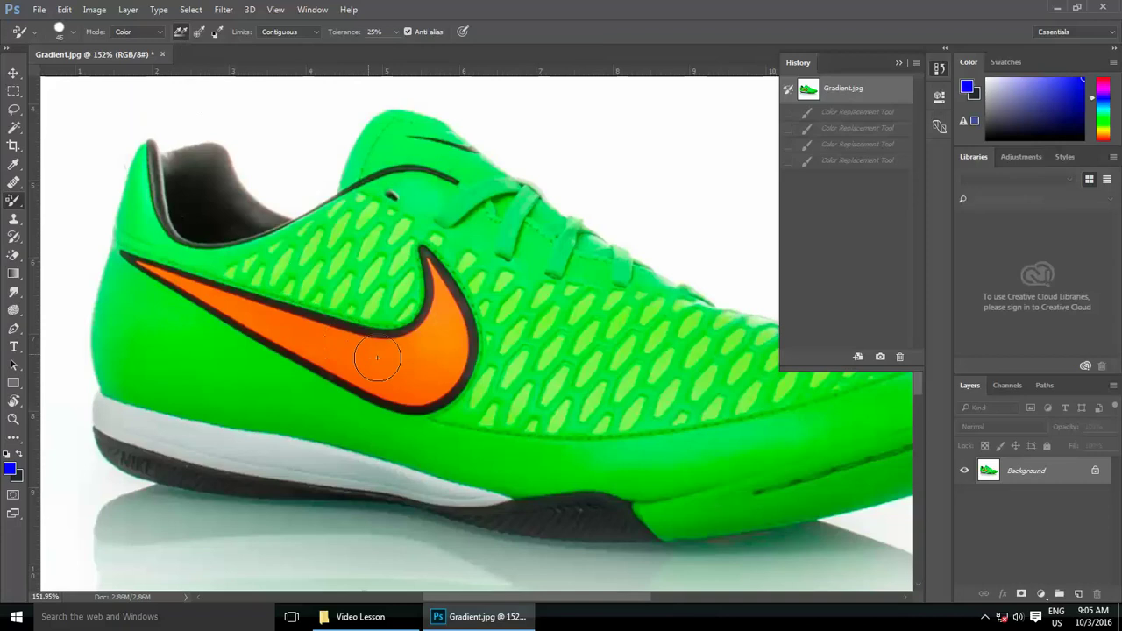
pyautogui.moveTo(426, 376)
pyautogui.mouseDown()
pyautogui.moveTo(188, 356)
pyautogui.moveTo(403, 394)
pyautogui.moveTo(514, 458)
pyautogui.moveTo(614, 439)
pyautogui.moveTo(649, 412)
pyautogui.moveTo(491, 342)
pyautogui.moveTo(446, 263)
pyautogui.mouseUp()
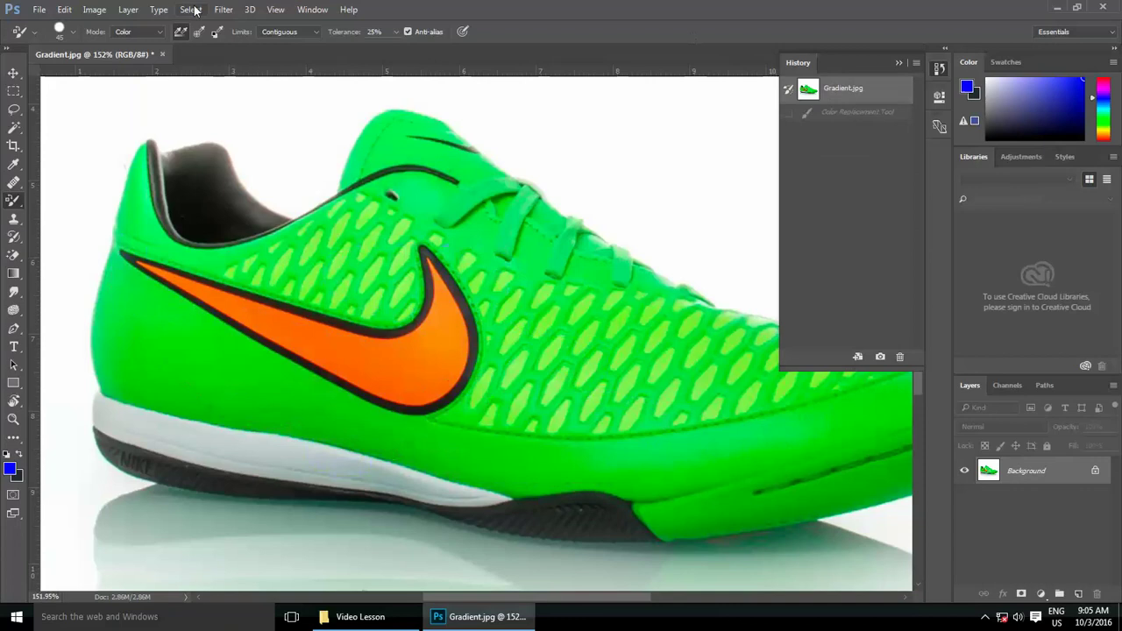
# With Sampling: Once, paint the entire orange swoosh blue
pyautogui.click(199, 35)
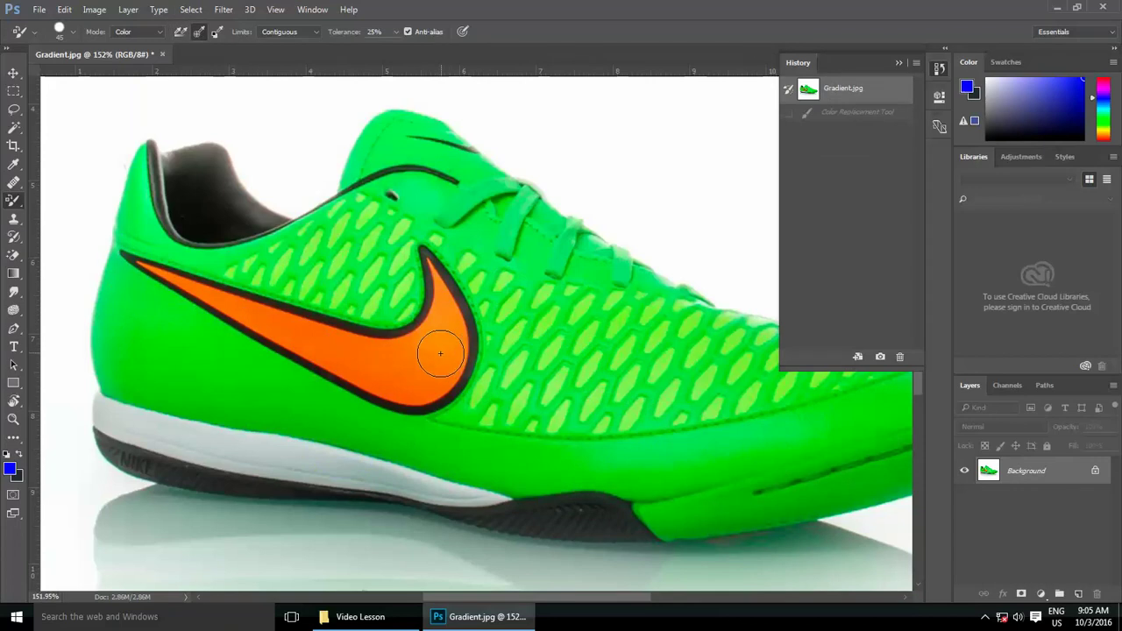
pyautogui.moveTo(423, 358)
pyautogui.mouseDown()
pyautogui.moveTo(371, 368)
pyautogui.moveTo(437, 340)
pyautogui.moveTo(414, 268)
pyautogui.moveTo(444, 325)
pyautogui.moveTo(418, 383)
pyautogui.moveTo(121, 250)
pyautogui.mouseUp()
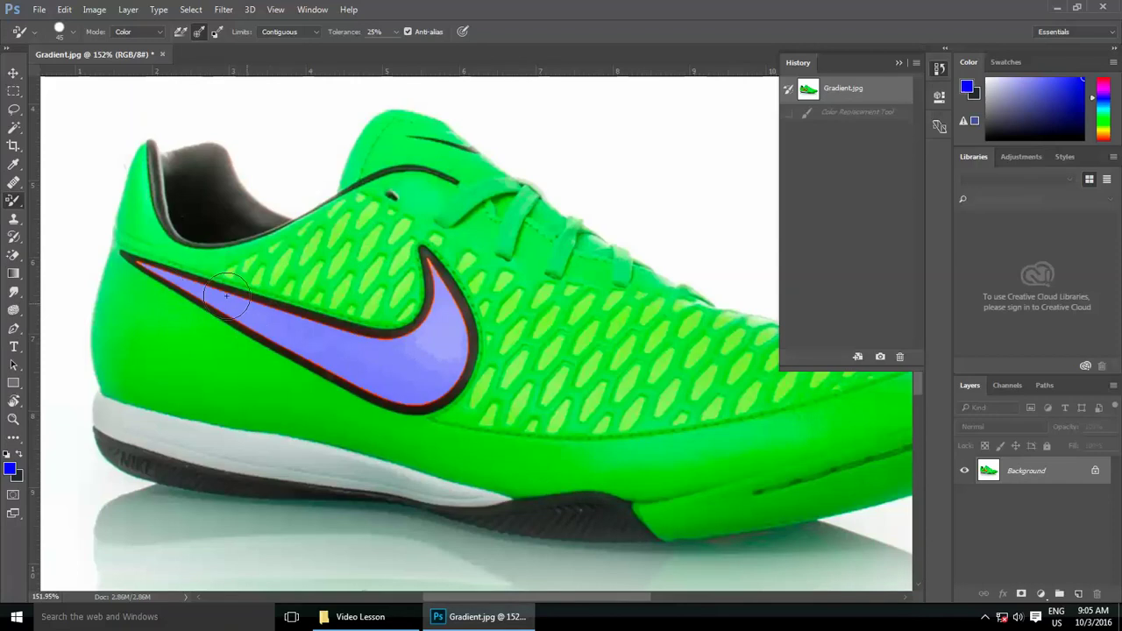
pyautogui.moveTo(255, 325); pyautogui.dragTo(397, 266)
# Set Sampling to Background Swatch and sample the shoe's bright green #00da2c as background colour
pyautogui.click(214, 35)
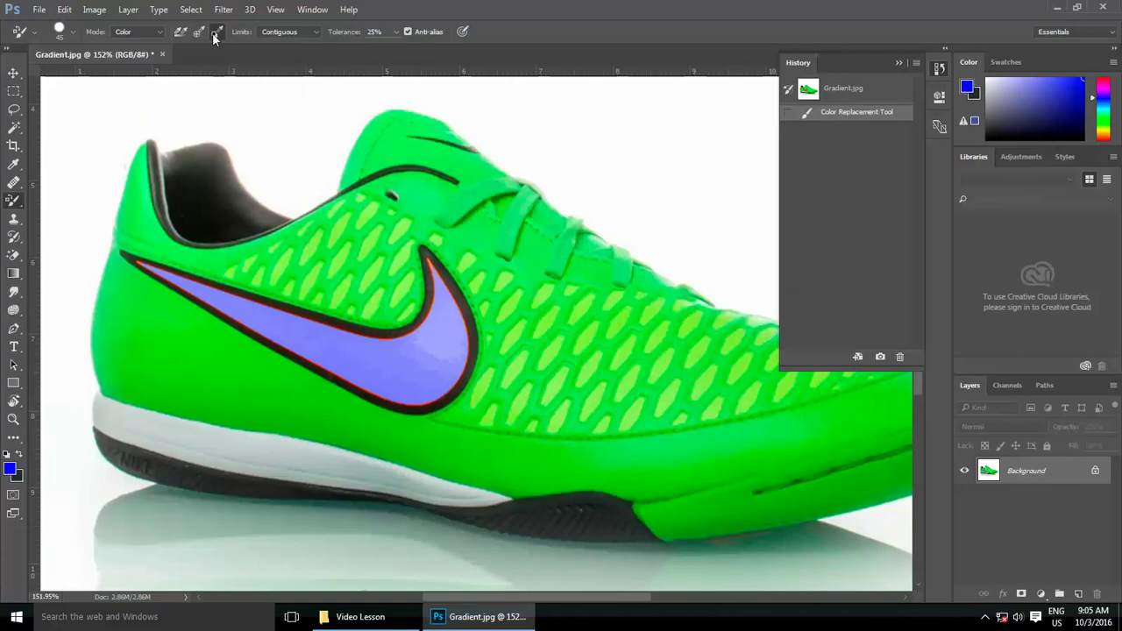
pyautogui.click(14, 476)
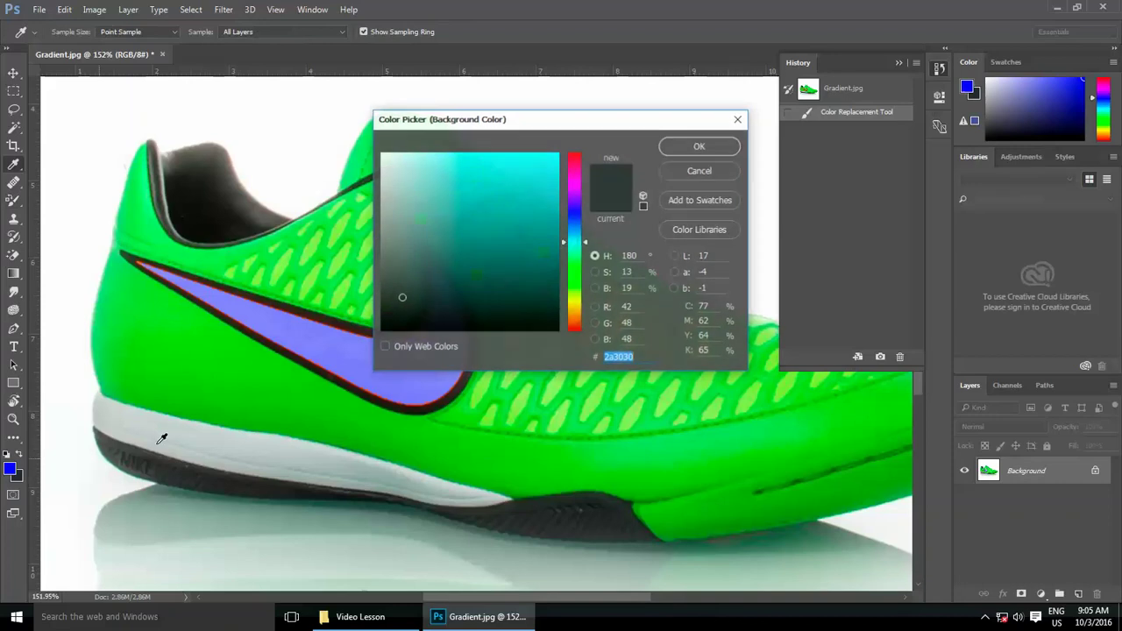
pyautogui.click(231, 360)
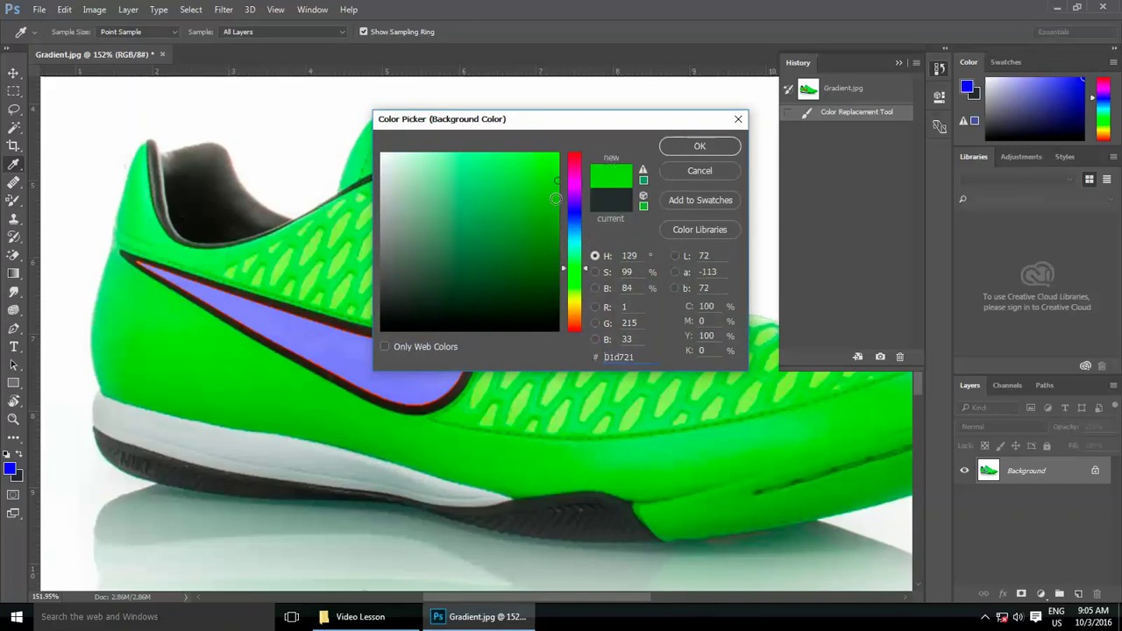
pyautogui.click(670, 151)
pyautogui.click(15, 477)
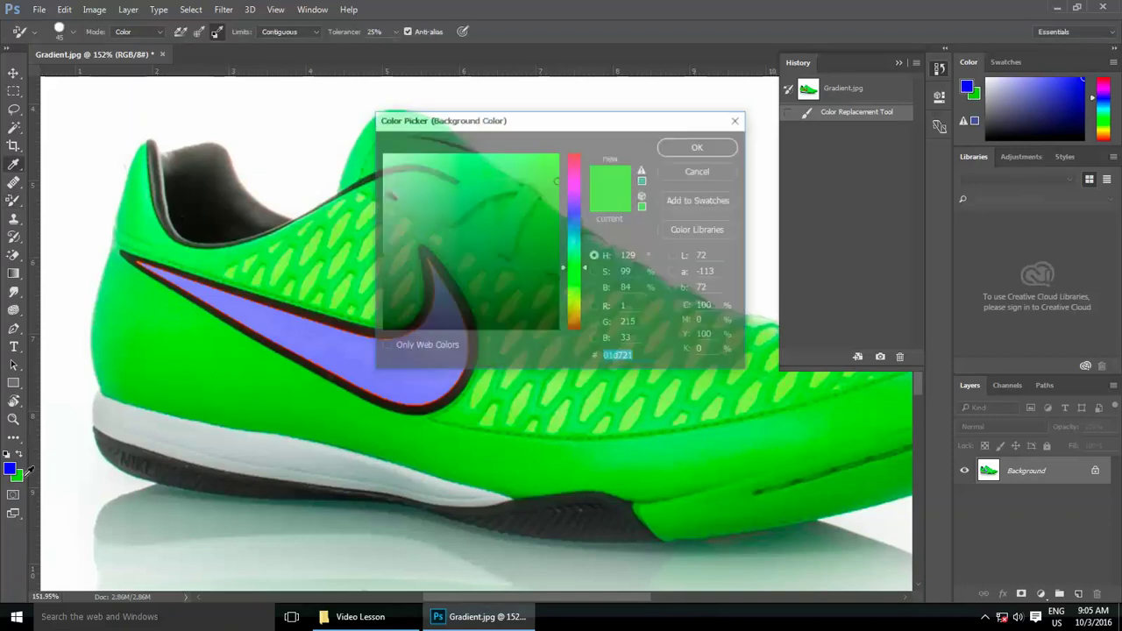
pyautogui.click(174, 344)
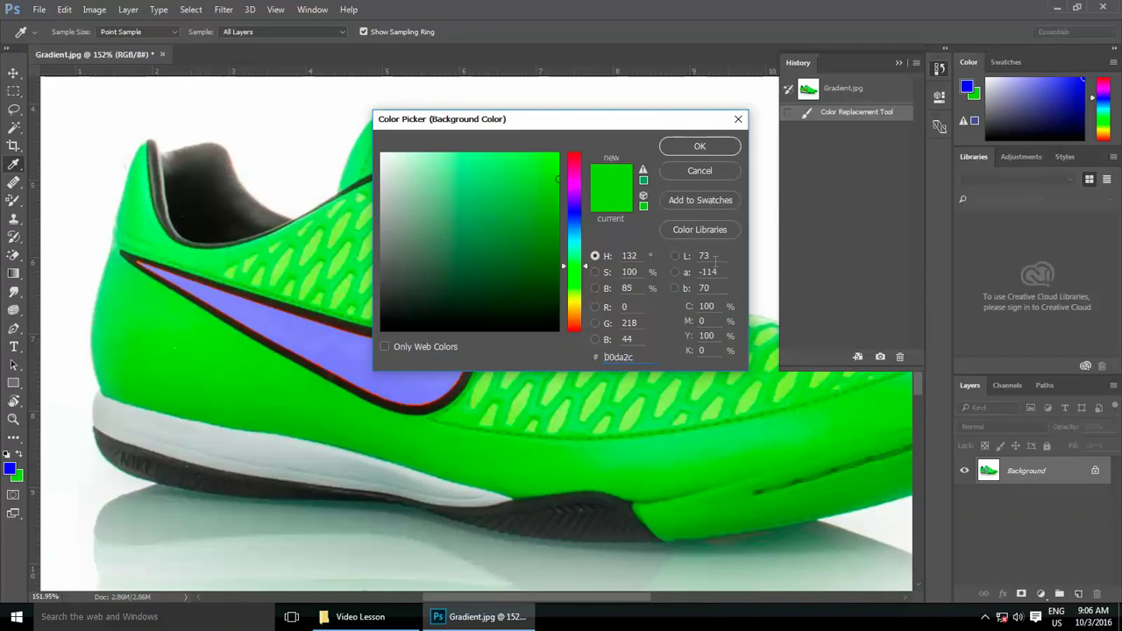
pyautogui.click(712, 149)
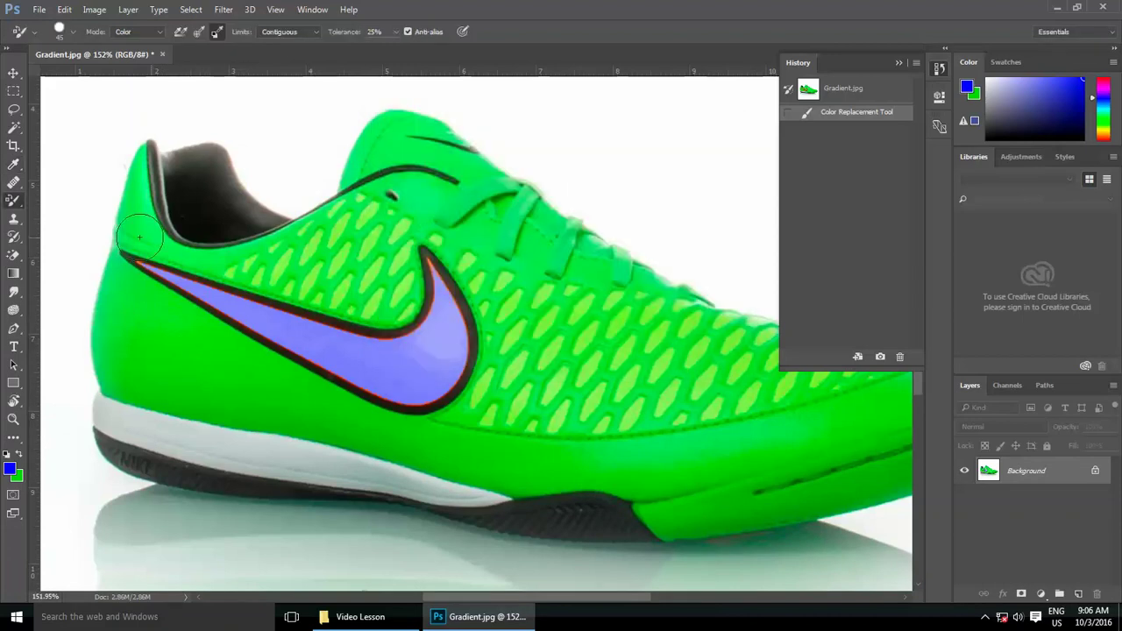
# Brush blue over the green heel and lower side panel, extending up the swoosh edge
pyautogui.moveTo(123, 289)
pyautogui.mouseDown()
pyautogui.moveTo(377, 386)
pyautogui.moveTo(321, 394)
pyautogui.moveTo(321, 433)
pyautogui.moveTo(87, 390)
pyautogui.moveTo(115, 324)
pyautogui.moveTo(123, 255)
pyautogui.moveTo(634, 477)
pyautogui.moveTo(739, 465)
pyautogui.moveTo(649, 429)
pyautogui.moveTo(745, 436)
pyautogui.moveTo(677, 449)
pyautogui.moveTo(716, 509)
pyautogui.mouseUp()
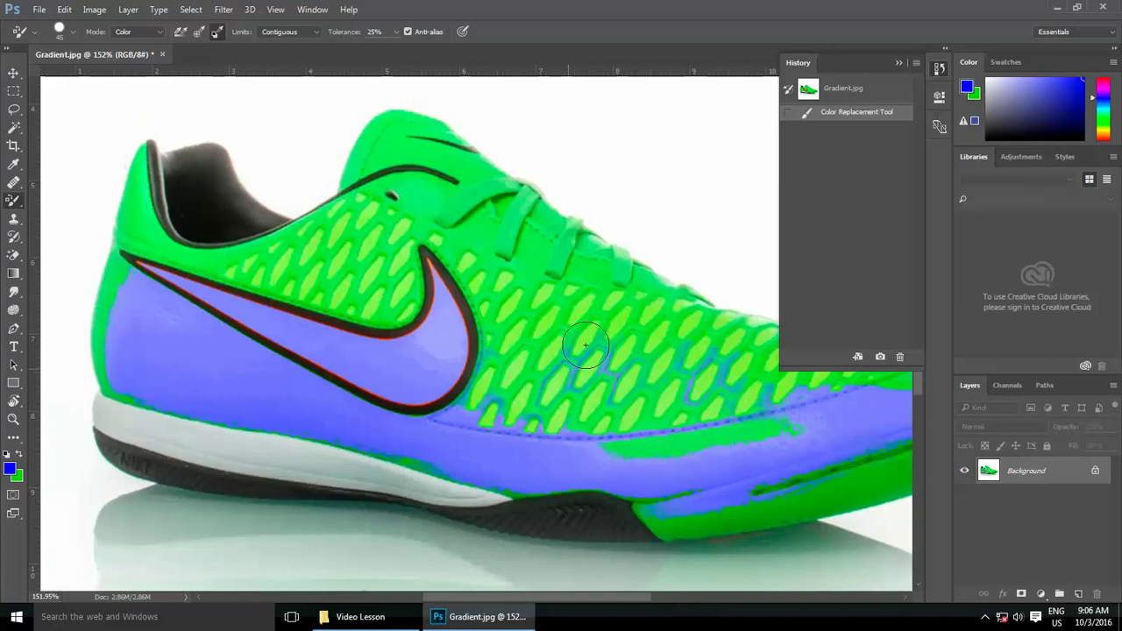
pyautogui.moveTo(484, 182)
pyautogui.mouseDown()
pyautogui.moveTo(239, 273)
pyautogui.moveTo(381, 283)
pyautogui.moveTo(351, 242)
pyautogui.moveTo(403, 301)
pyautogui.moveTo(352, 275)
pyautogui.mouseUp()
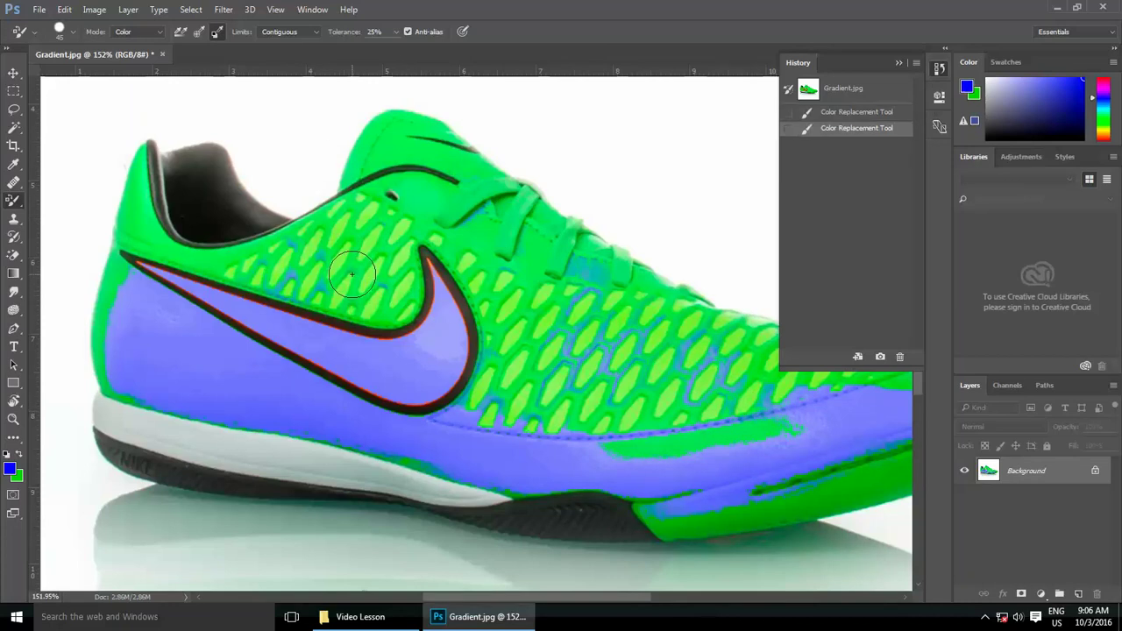
# Sample the painted blue as background colour and set the foreground colour to red
pyautogui.click(17, 476)
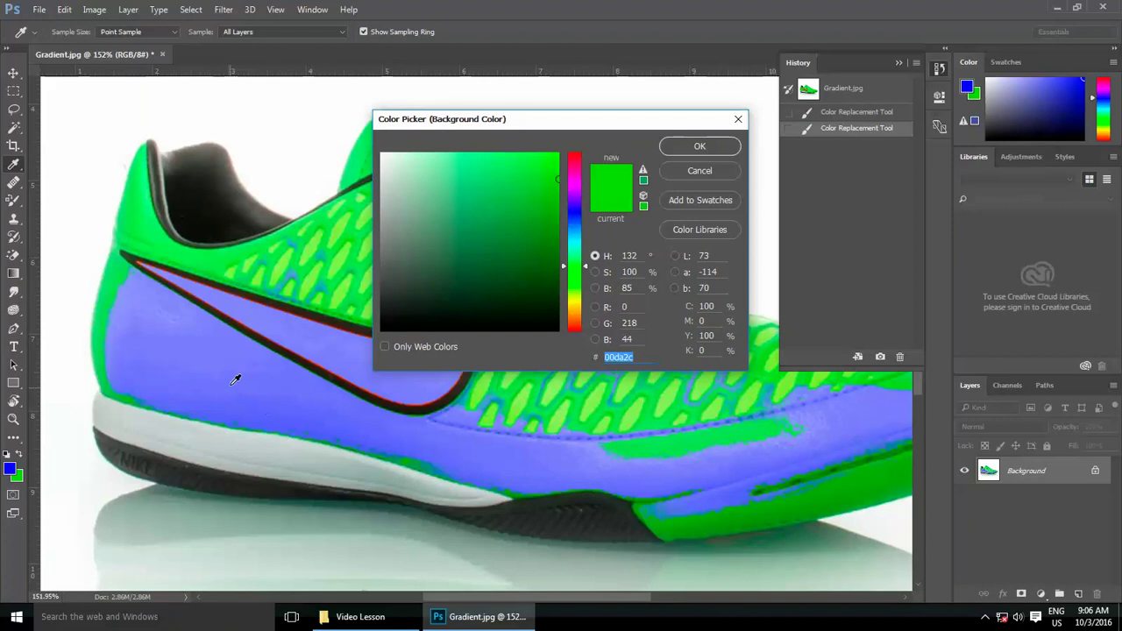
pyautogui.click(233, 363)
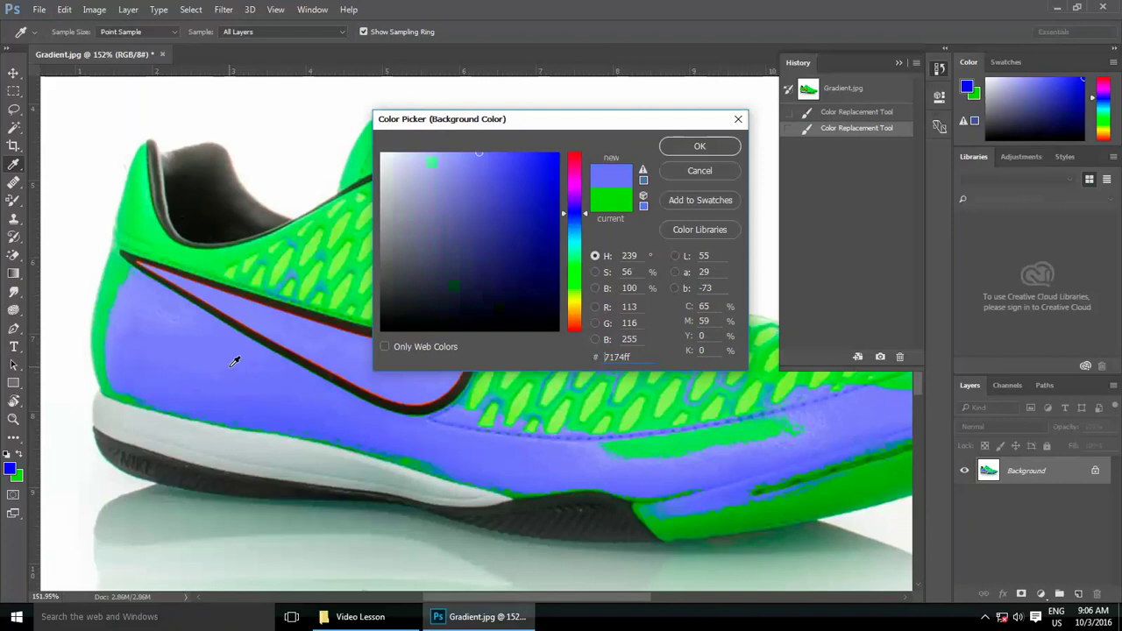
pyautogui.click(700, 146)
pyautogui.click(13, 470)
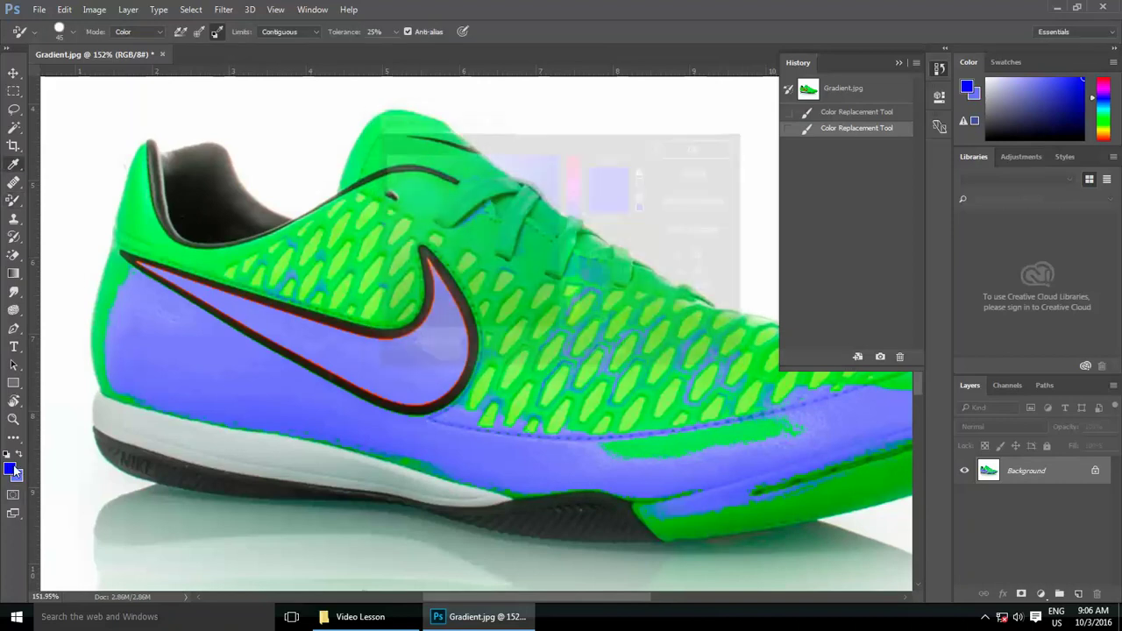
pyautogui.moveTo(574, 200); pyautogui.dragTo(575, 153)
pyautogui.click(683, 149)
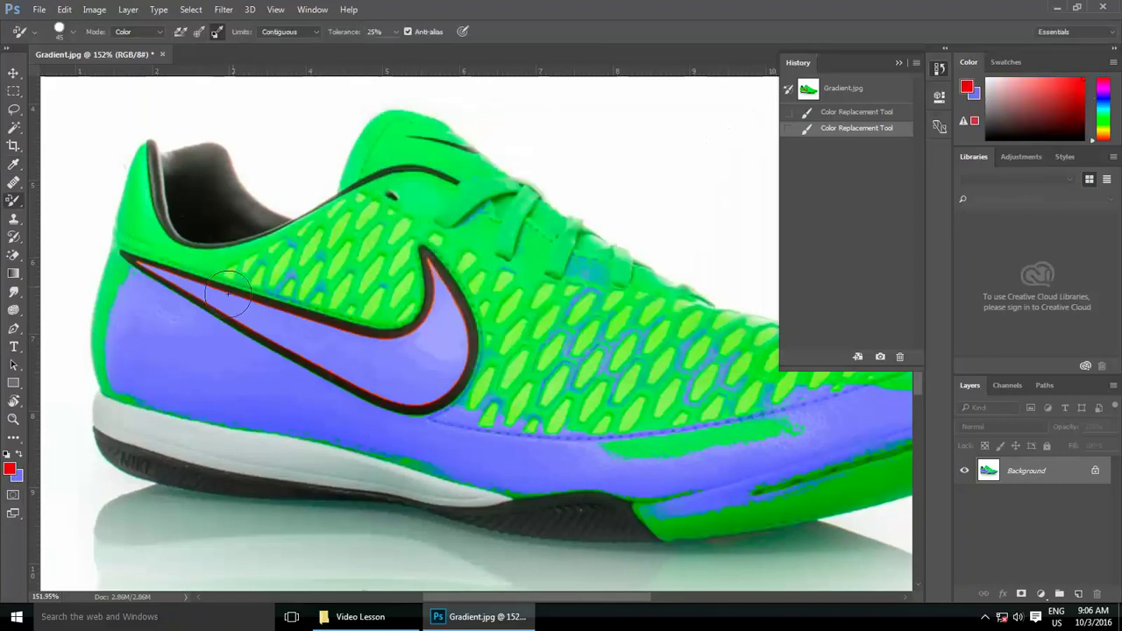
# Paint the blue side panel red, then revert to the Gradient.jpg snapshot
pyautogui.moveTo(158, 282)
pyautogui.mouseDown()
pyautogui.moveTo(231, 363)
pyautogui.moveTo(158, 302)
pyautogui.moveTo(346, 441)
pyautogui.moveTo(161, 366)
pyautogui.moveTo(117, 296)
pyautogui.moveTo(206, 391)
pyautogui.moveTo(401, 434)
pyautogui.moveTo(518, 476)
pyautogui.moveTo(445, 470)
pyautogui.moveTo(664, 472)
pyautogui.moveTo(812, 443)
pyautogui.moveTo(763, 401)
pyautogui.mouseUp()
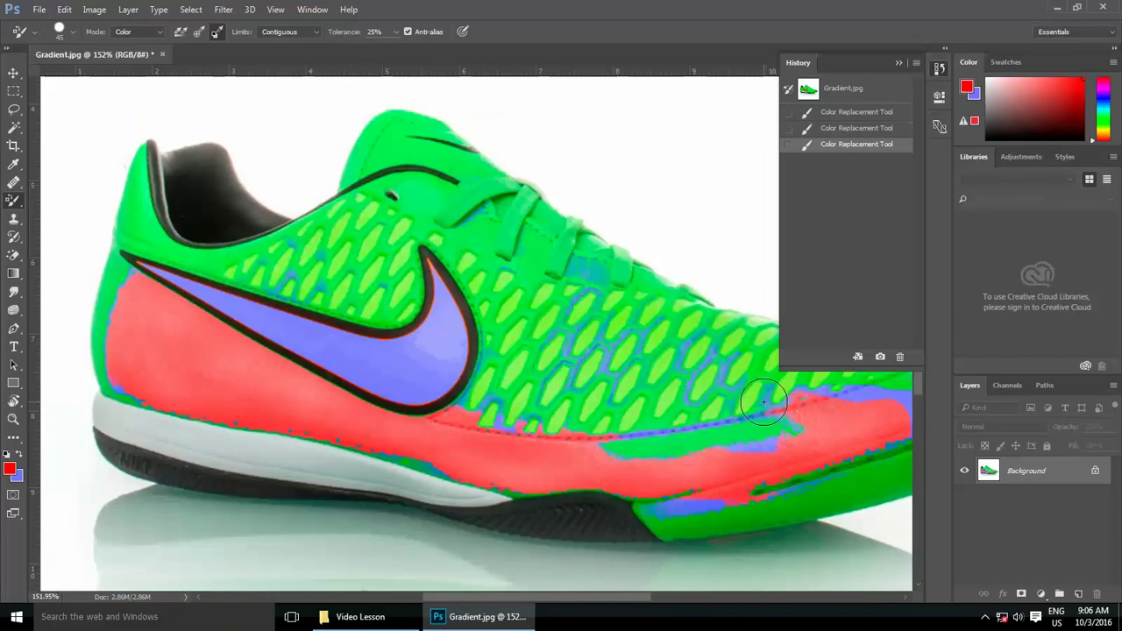
pyautogui.click(834, 88)
pyautogui.click(292, 33)
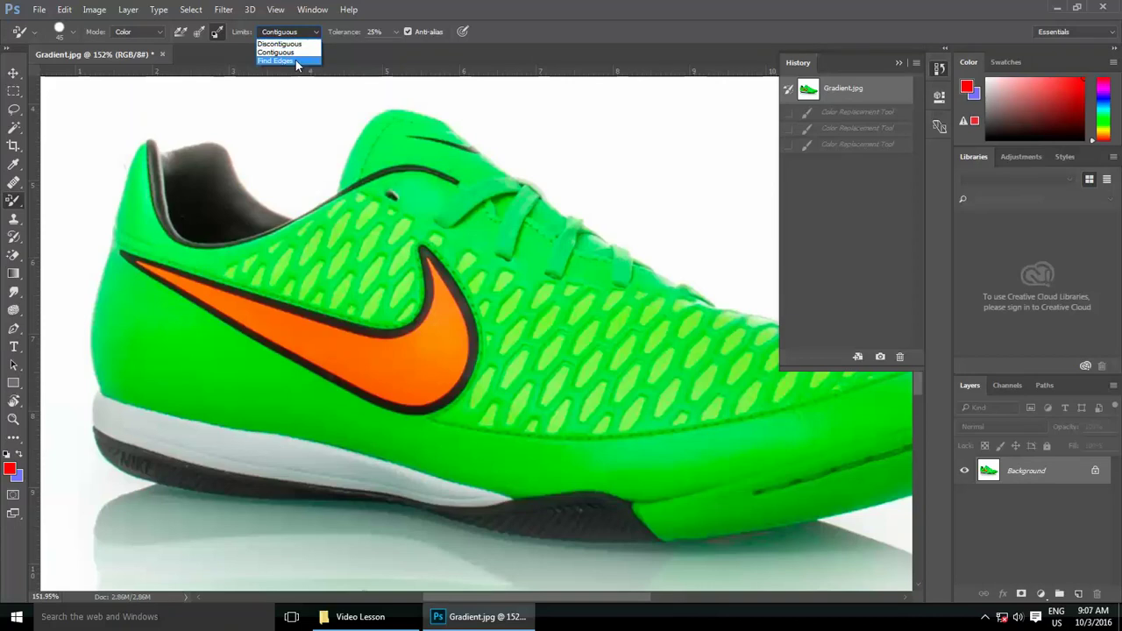
# Leave Limits on Contiguous and bring up the File menu
pyautogui.click(312, 31)
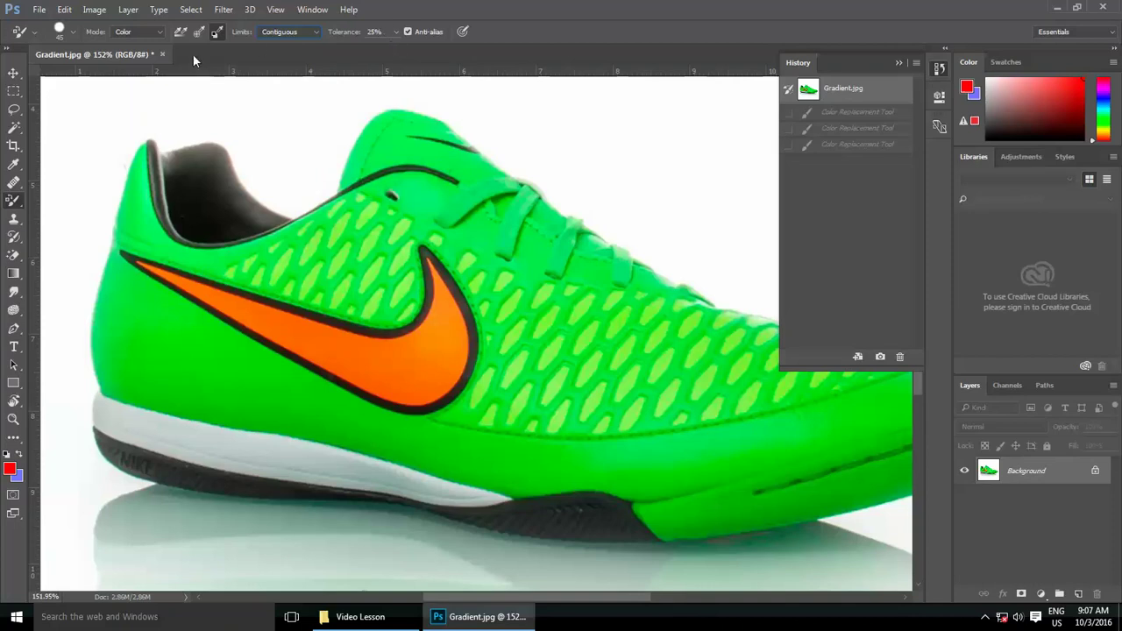
pyautogui.click(36, 10)
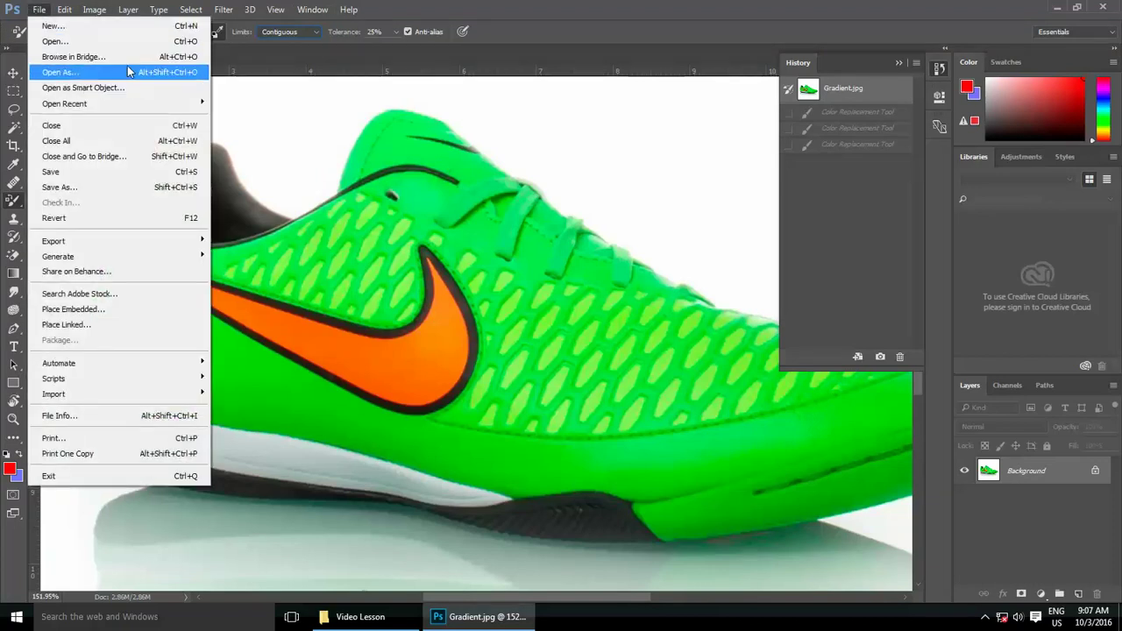